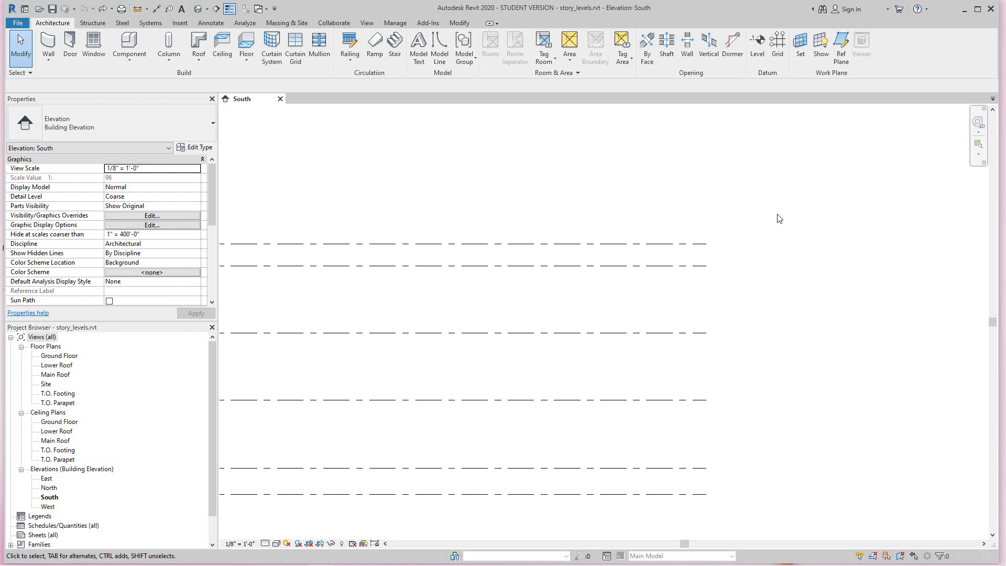
pyautogui.scroll(-2, 653, 393)
# Show the right-end bubbles on T.O. Parapet, Main Roof and Lower Roof levels
pyautogui.moveTo(759, 345); pyautogui.dragTo(751, 318, button='middle')
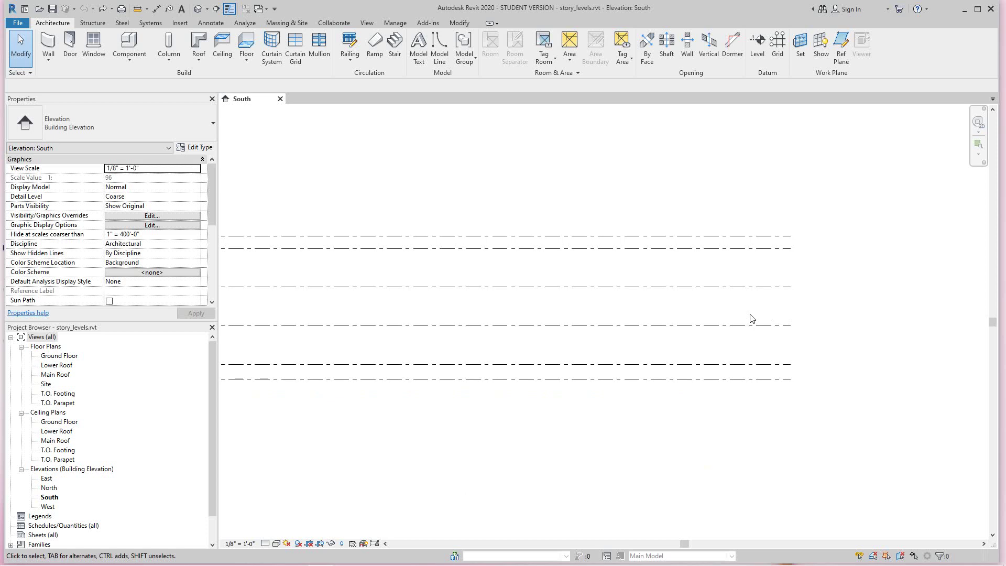
pyautogui.scroll(1, 822, 274)
pyautogui.moveTo(810, 255); pyautogui.dragTo(833, 314, button='middle')
pyautogui.click(786, 260)
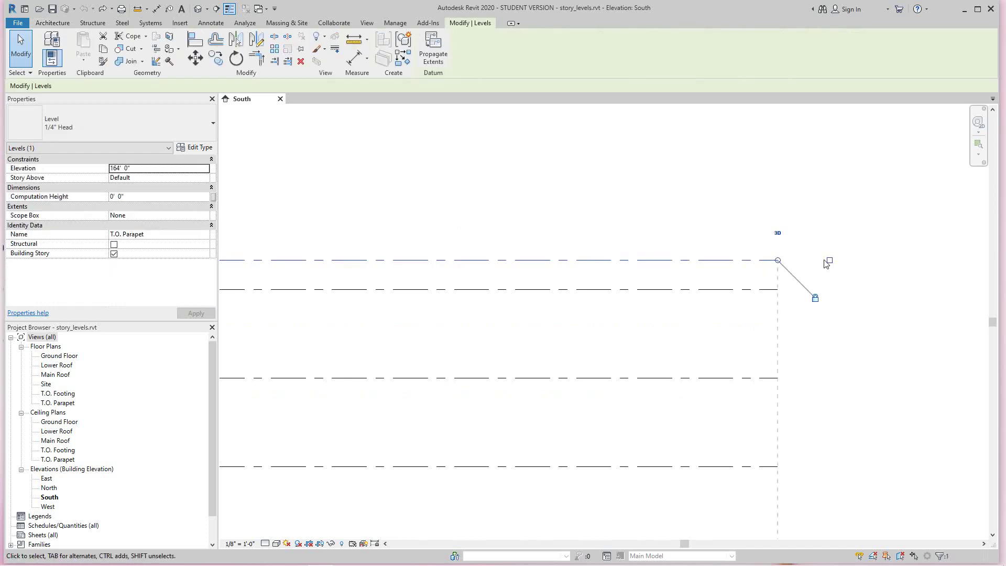
pyautogui.click(853, 346)
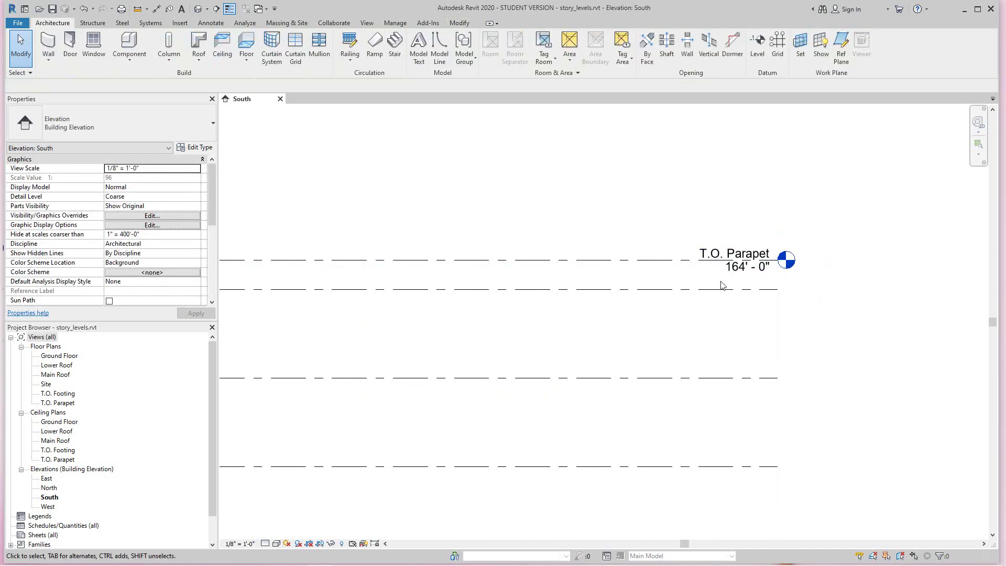
pyautogui.click(720, 290)
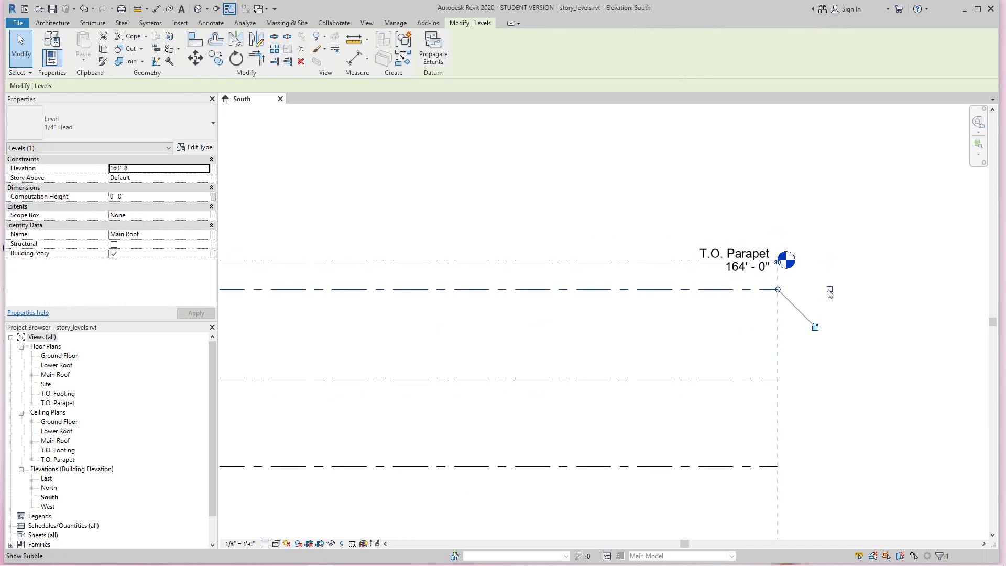
pyautogui.click(830, 293)
pyautogui.click(760, 379)
pyautogui.click(830, 378)
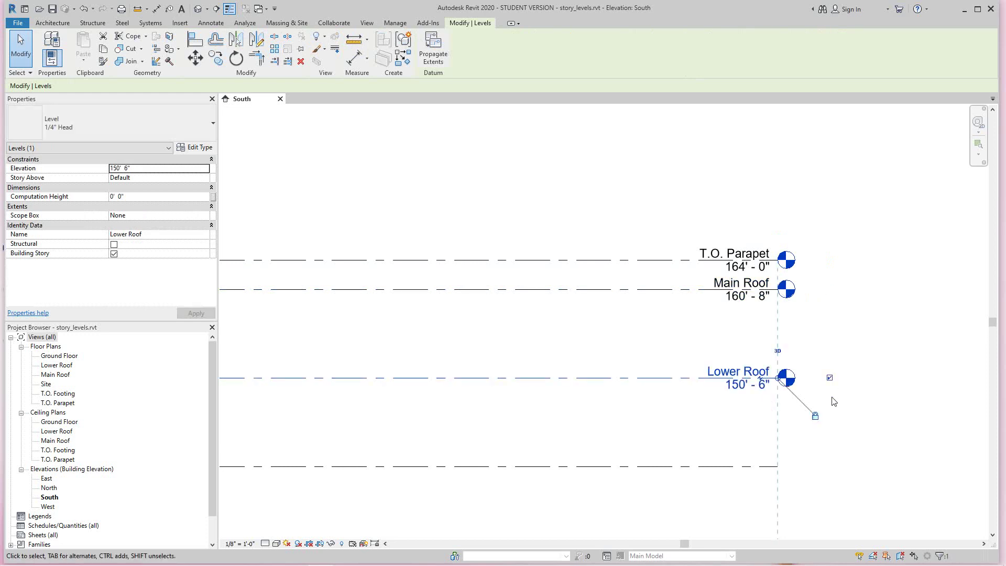
# Show the right-end bubbles on Main Floor, Ground Floor and T.O. Footing levels
pyautogui.moveTo(841, 363); pyautogui.dragTo(810, 362, button='middle')
pyautogui.click(766, 349)
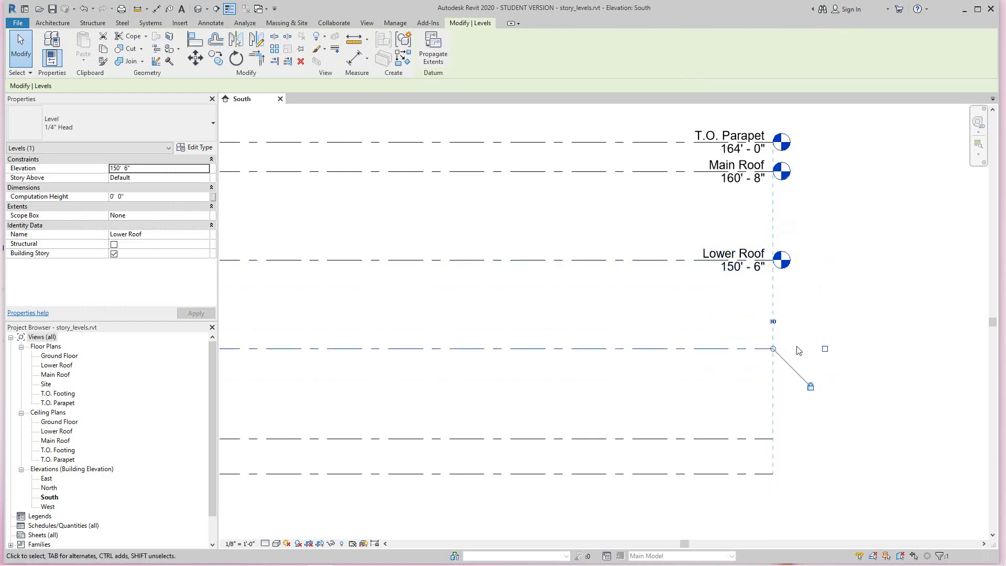
pyautogui.click(825, 349)
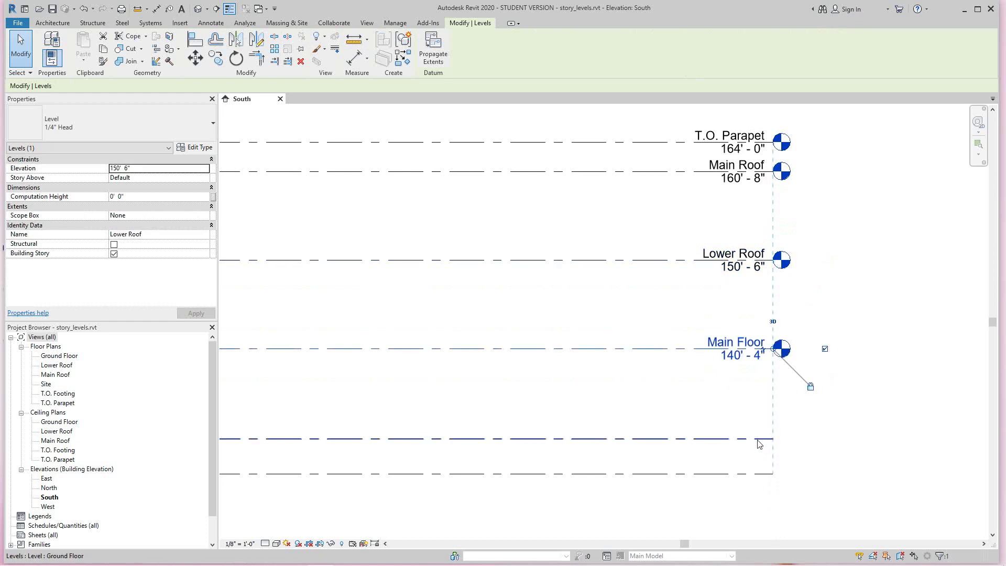
pyautogui.click(769, 442)
pyautogui.click(825, 440)
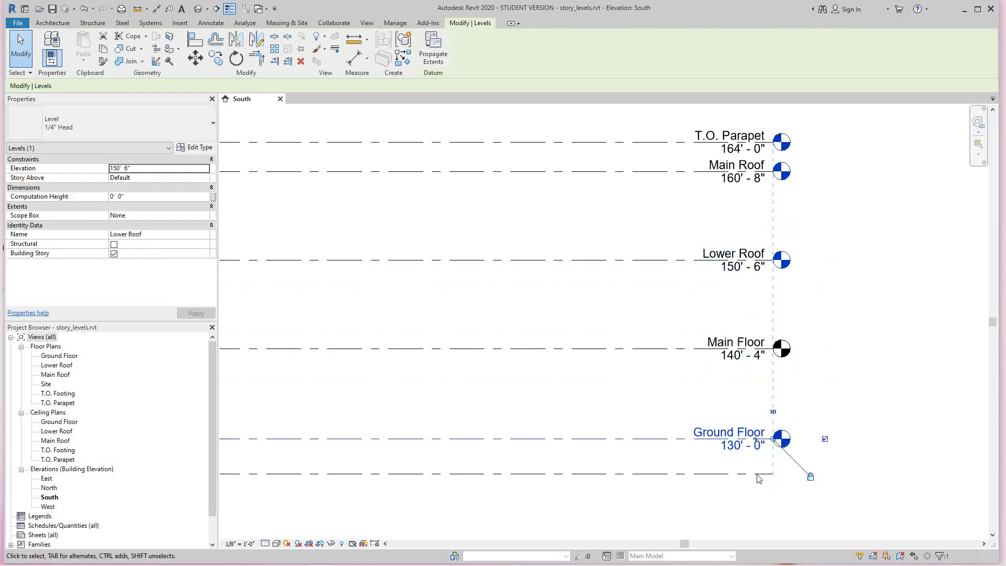
pyautogui.click(760, 477)
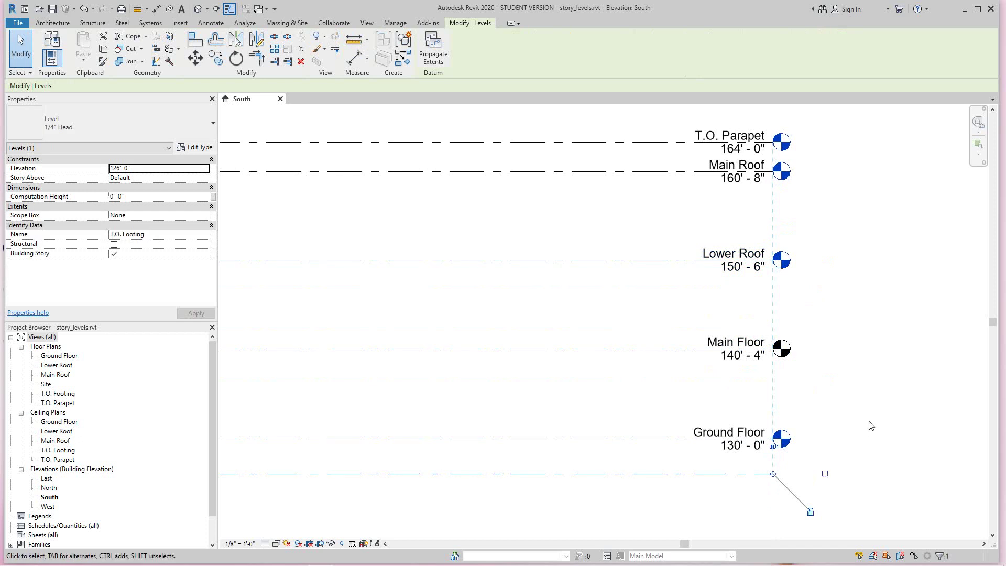
pyautogui.click(825, 474)
pyautogui.scroll(-2, 871, 426)
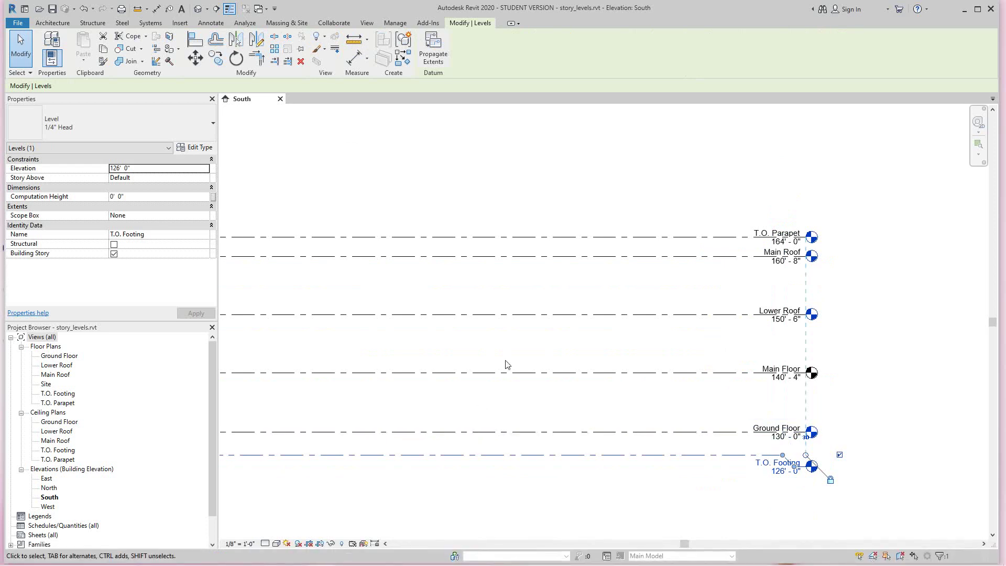
pyautogui.scroll(3, 786, 409)
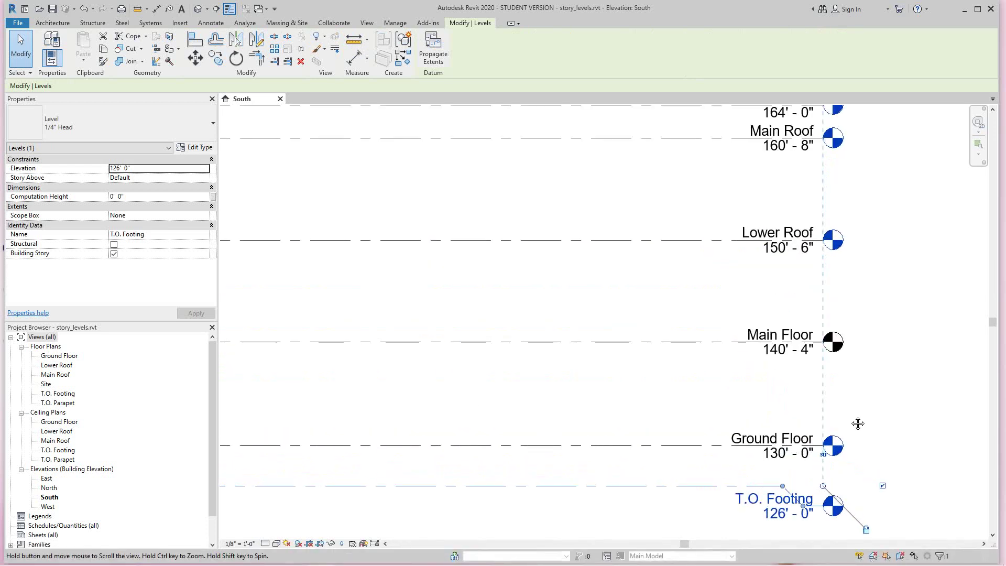
pyautogui.moveTo(849, 449); pyautogui.dragTo(835, 496, button='middle')
pyautogui.moveTo(853, 413)
pyautogui.mouseDown(button='middle')
pyautogui.moveTo(872, 335)
pyautogui.moveTo(871, 354)
pyautogui.mouseUp(button='middle')
pyautogui.scroll(-1, 872, 335)
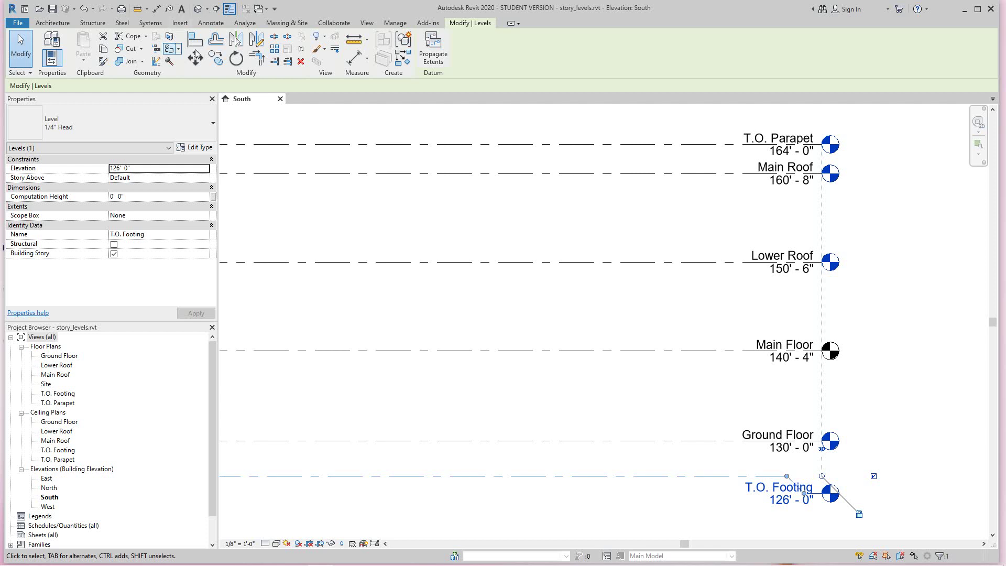
# Start the Level tool with Make Plan View unchecked and an 8' 0" offset
pyautogui.click(53, 23)
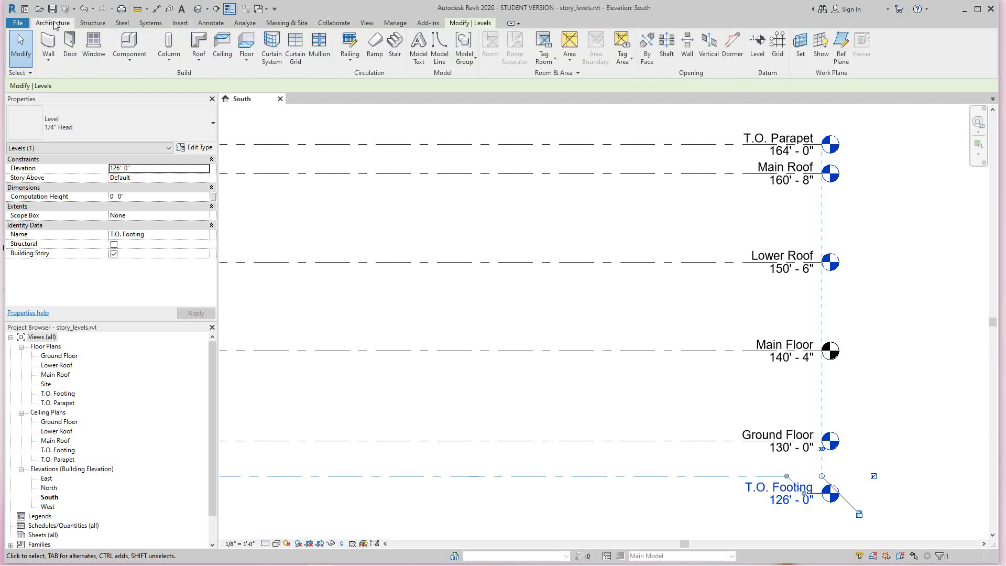
pyautogui.click(760, 46)
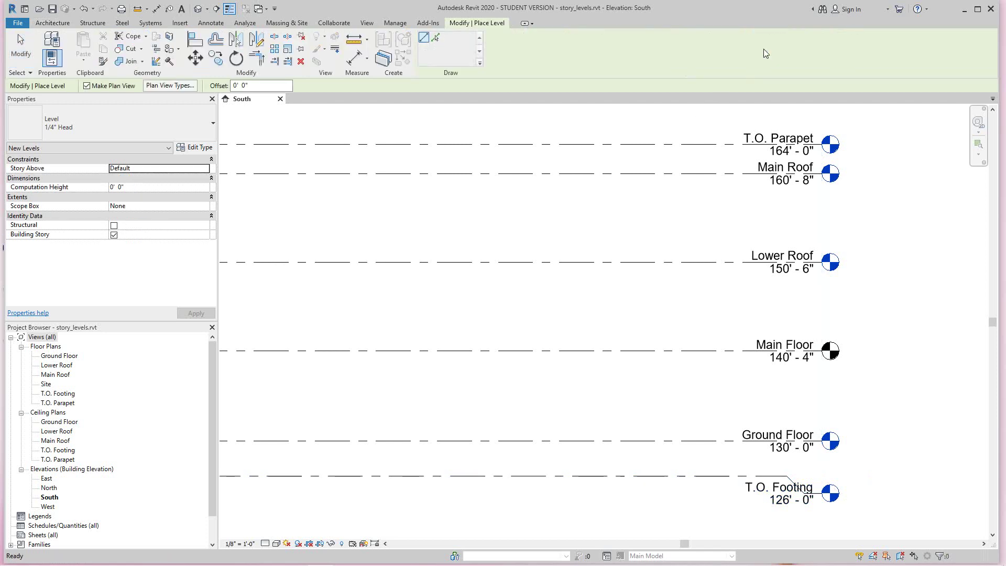
pyautogui.click(86, 86)
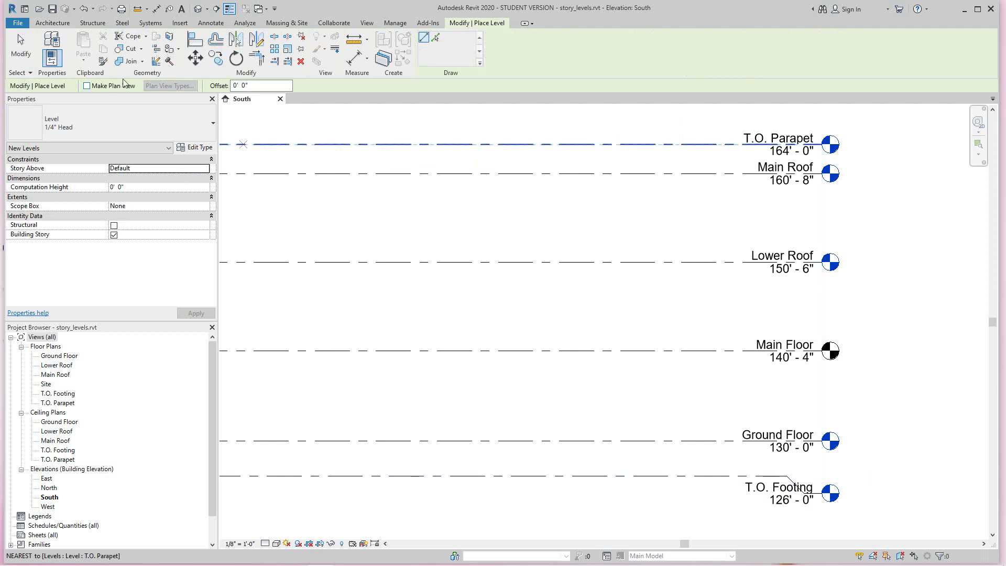
pyautogui.click(238, 86)
pyautogui.doubleClick(236, 85)
pyautogui.write('56')
# Place Level 8 from a picked line 8' above Main Floor, then elbow its head
pyautogui.click(435, 44)
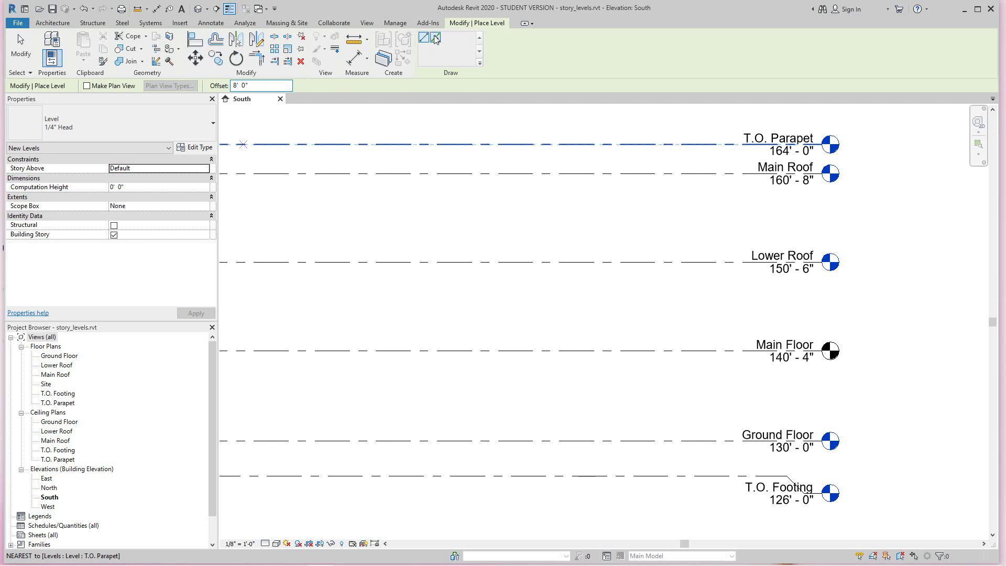
pyautogui.click(608, 351)
pyautogui.scroll(-2, 607, 346)
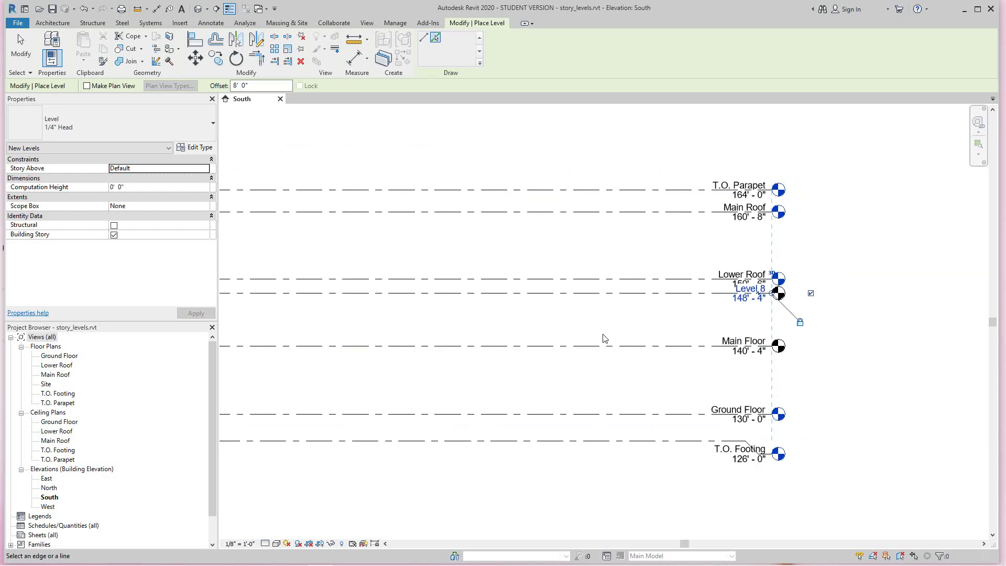
pyautogui.moveTo(617, 341); pyautogui.dragTo(604, 347, button='middle')
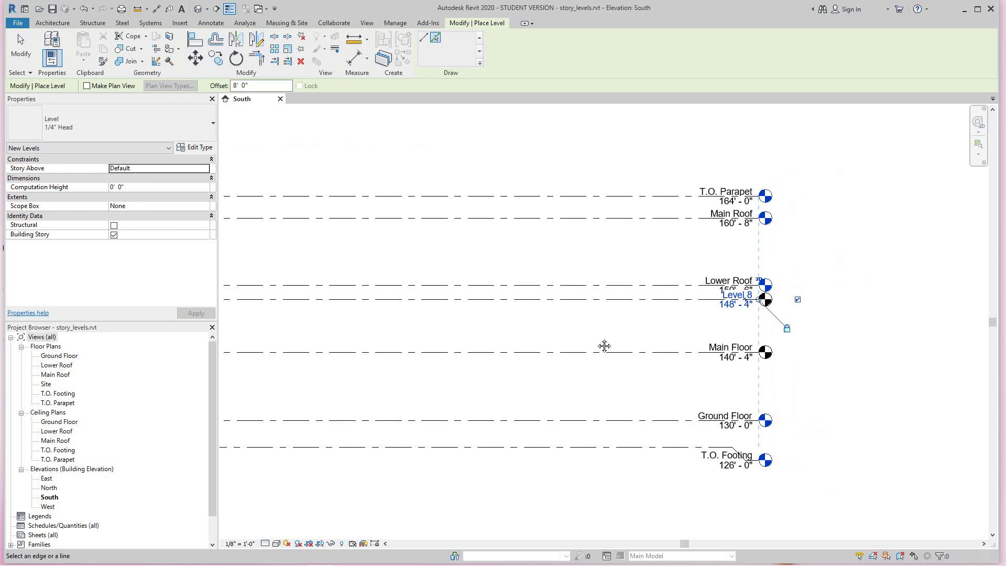
pyautogui.scroll(1, 865, 360)
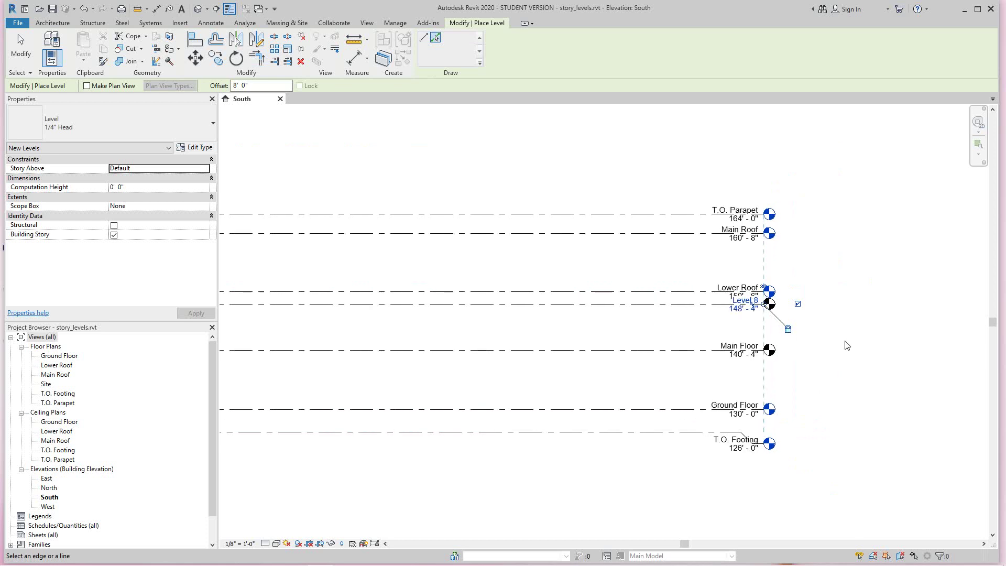
pyautogui.scroll(2, 805, 330)
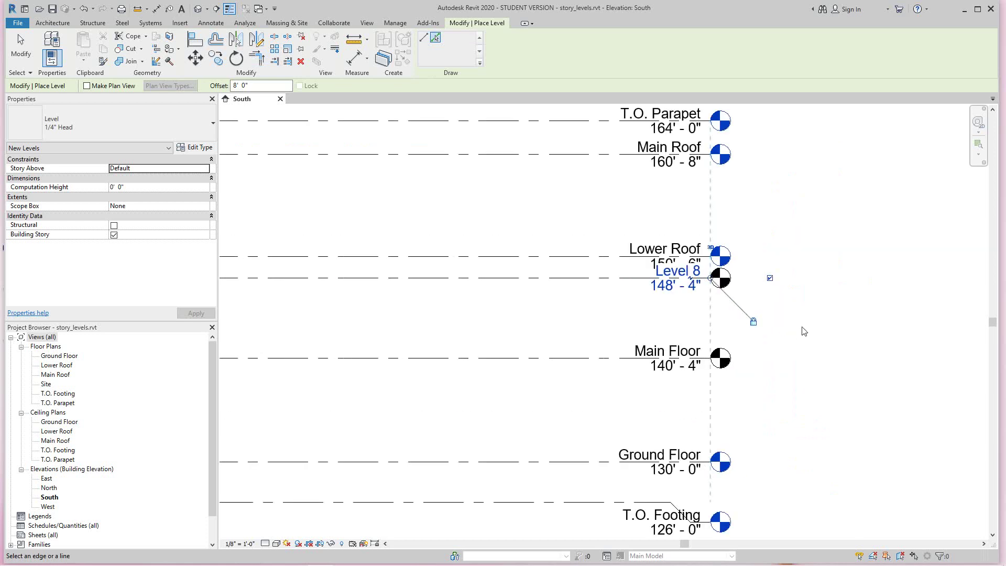
pyautogui.click(692, 283)
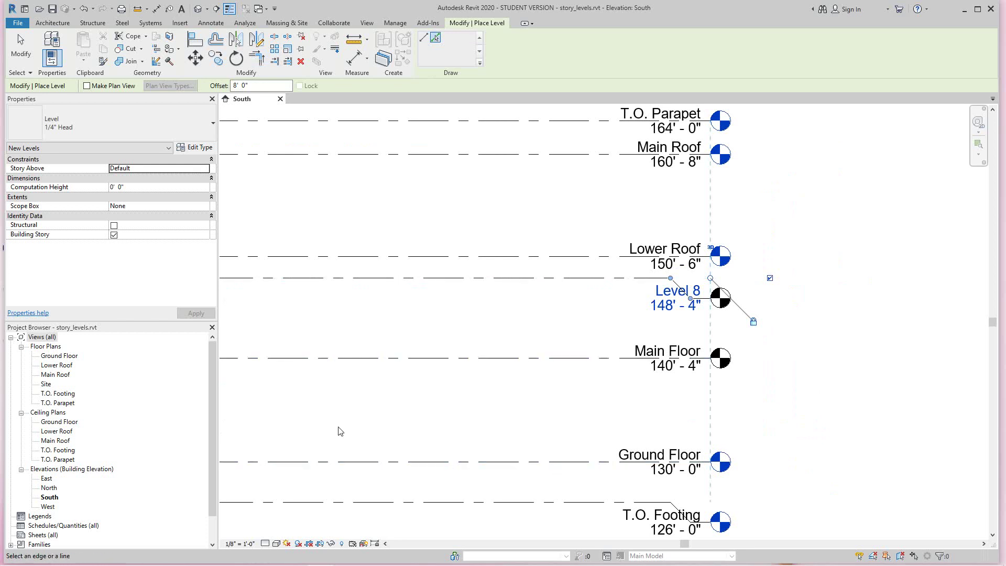
pyautogui.moveTo(212, 378)
pyautogui.mouseDown()
pyautogui.moveTo(213, 403)
pyautogui.moveTo(212, 345)
pyautogui.mouseUp()
# Create a Main Floor floor plan view, then end the Place Level command
pyautogui.click(367, 23)
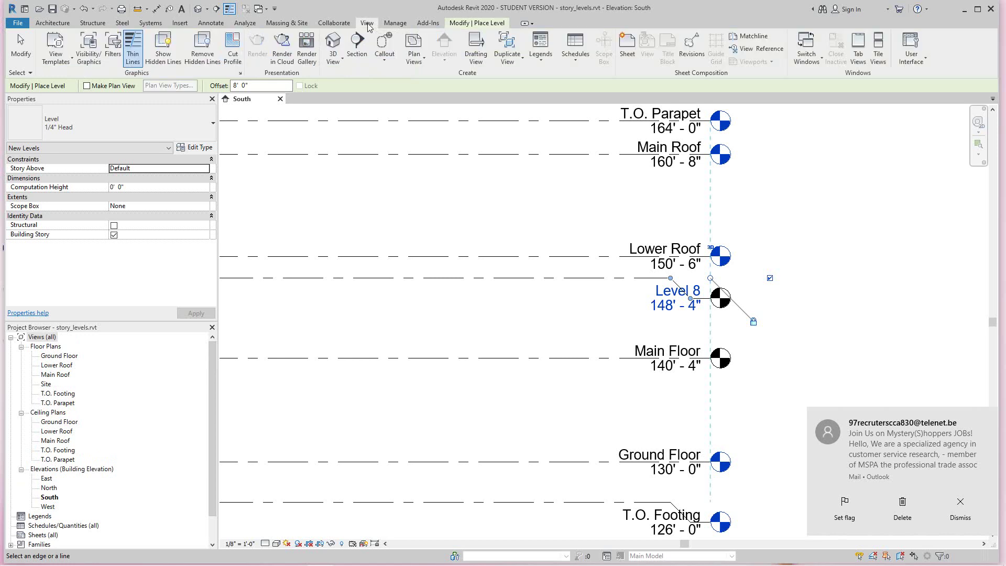
pyautogui.click(415, 52)
pyautogui.click(425, 61)
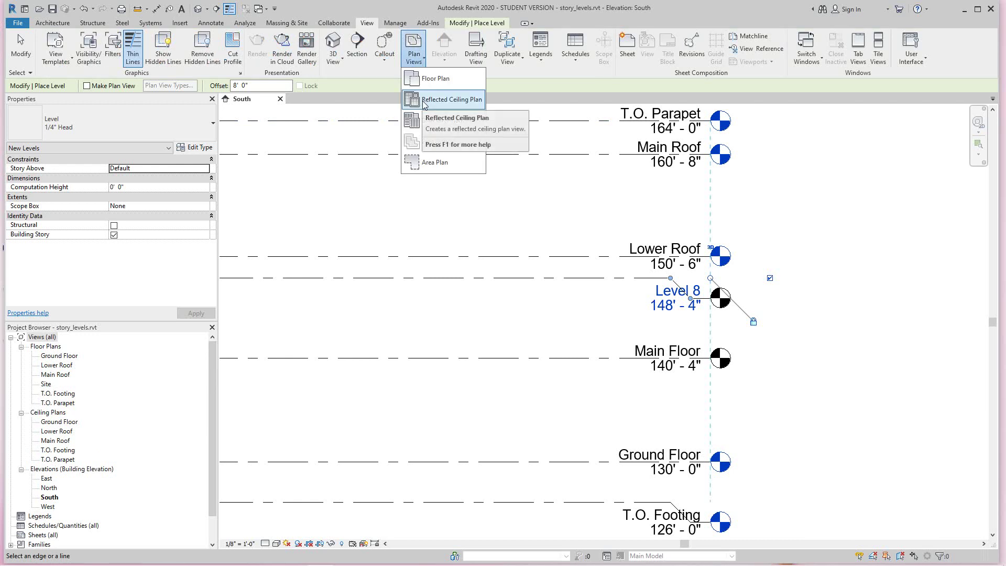
pyautogui.moveTo(436, 80)
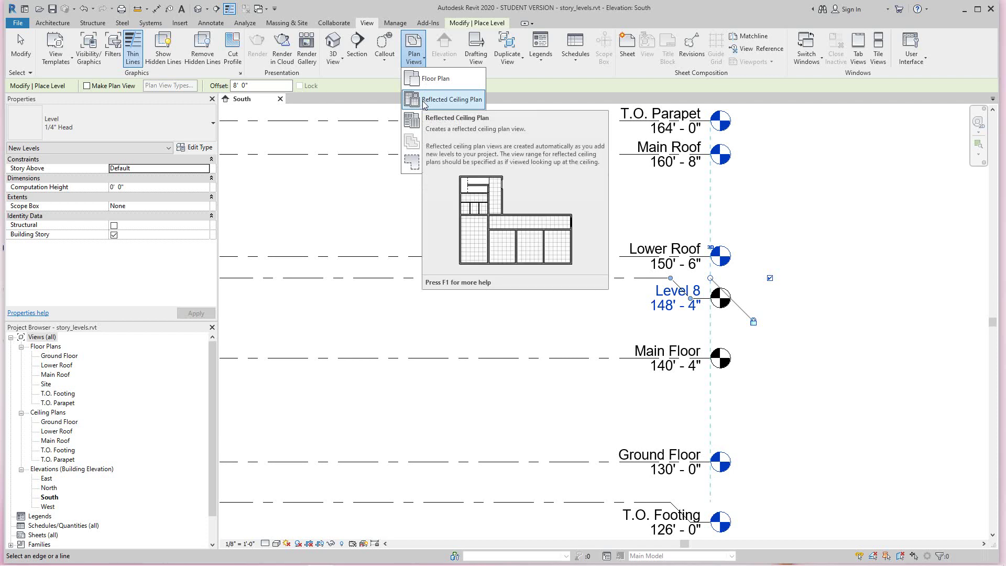
pyautogui.click(440, 80)
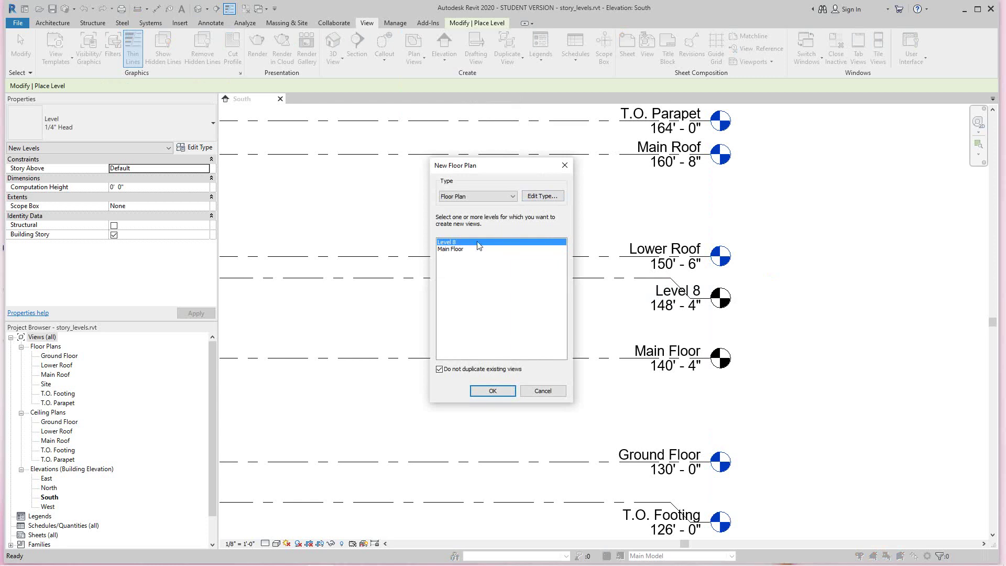
pyautogui.click(446, 251)
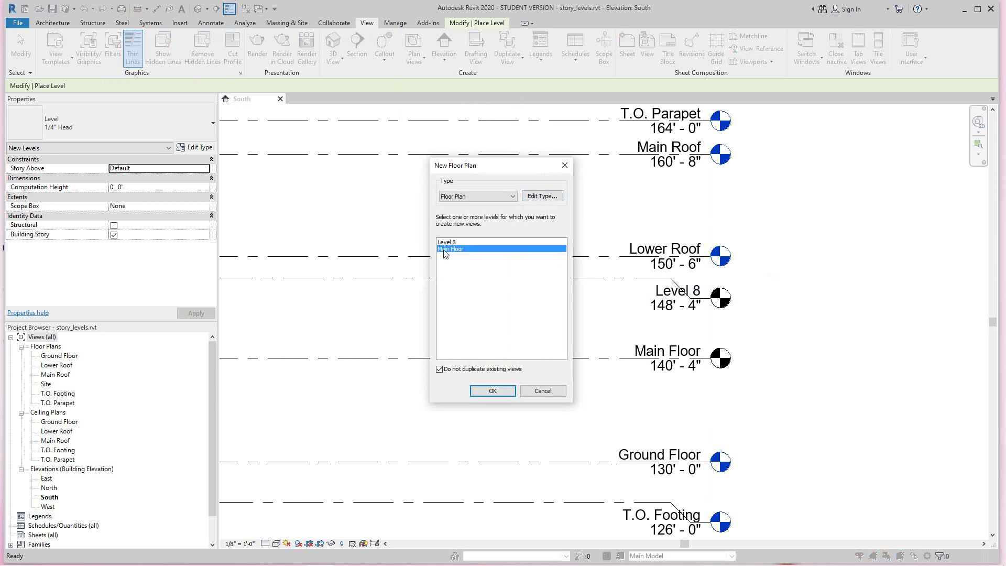
pyautogui.click(493, 391)
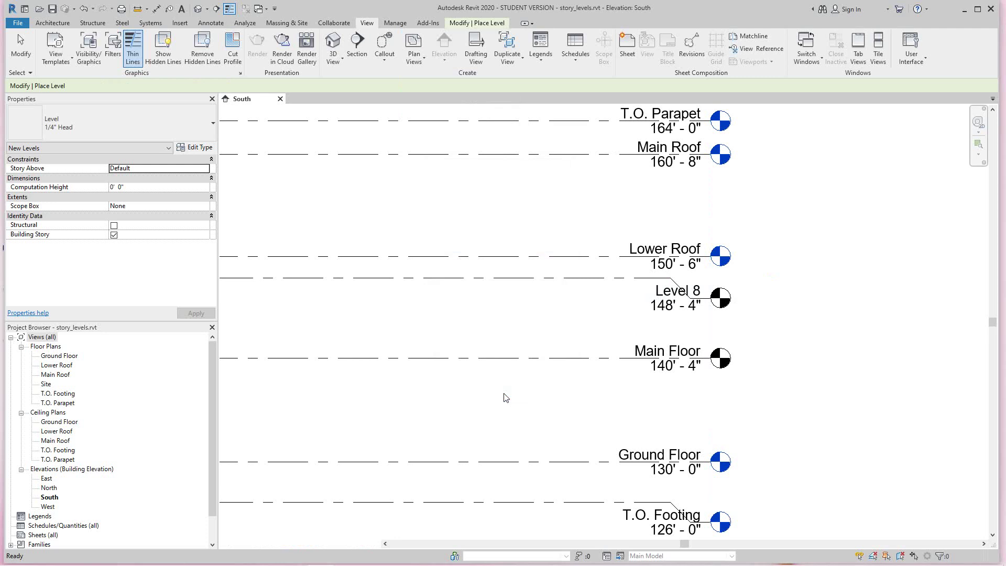
pyautogui.press('Escape')
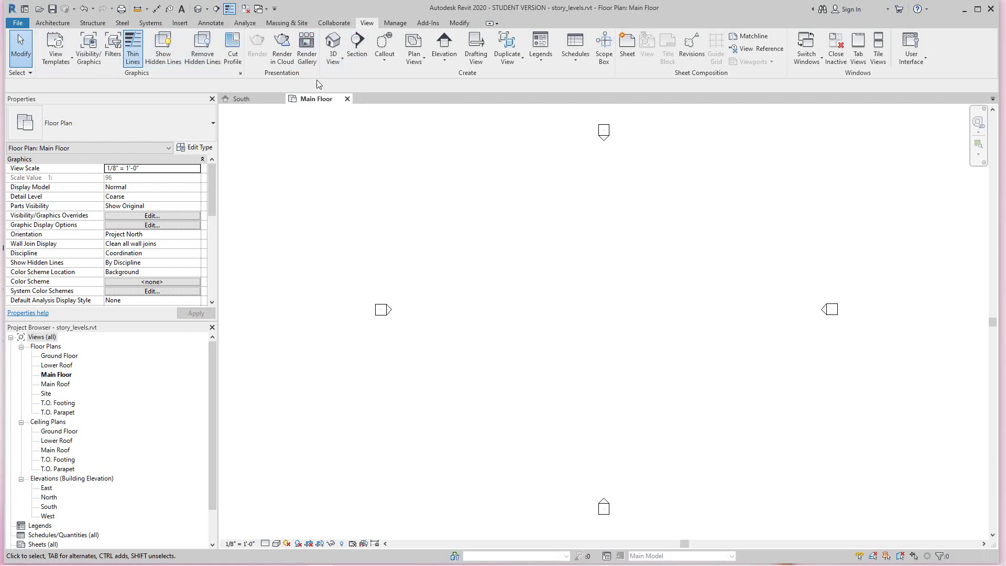
# Create a reflected ceiling plan for the Main Floor level
pyautogui.click(415, 61)
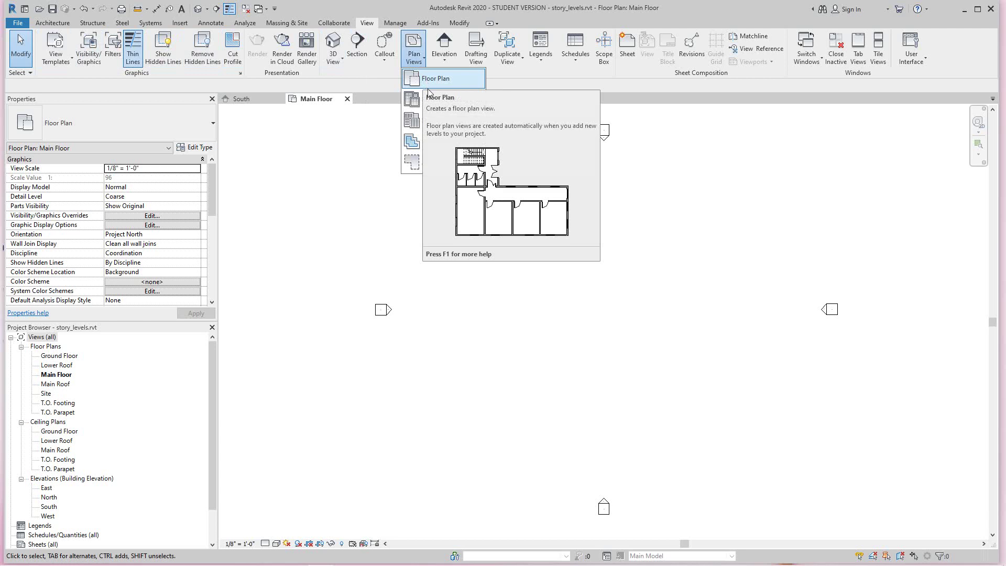
pyautogui.click(446, 100)
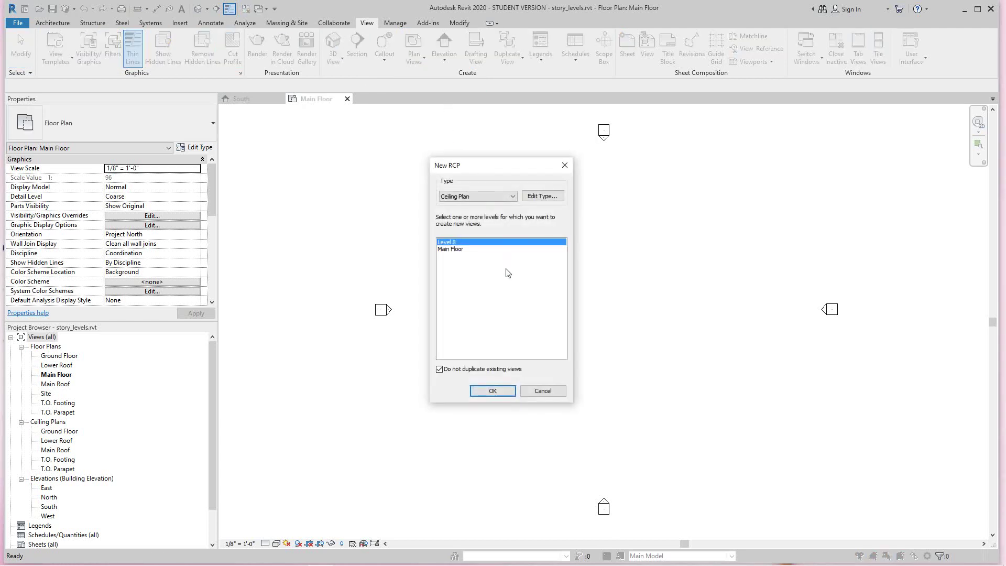
pyautogui.click(456, 250)
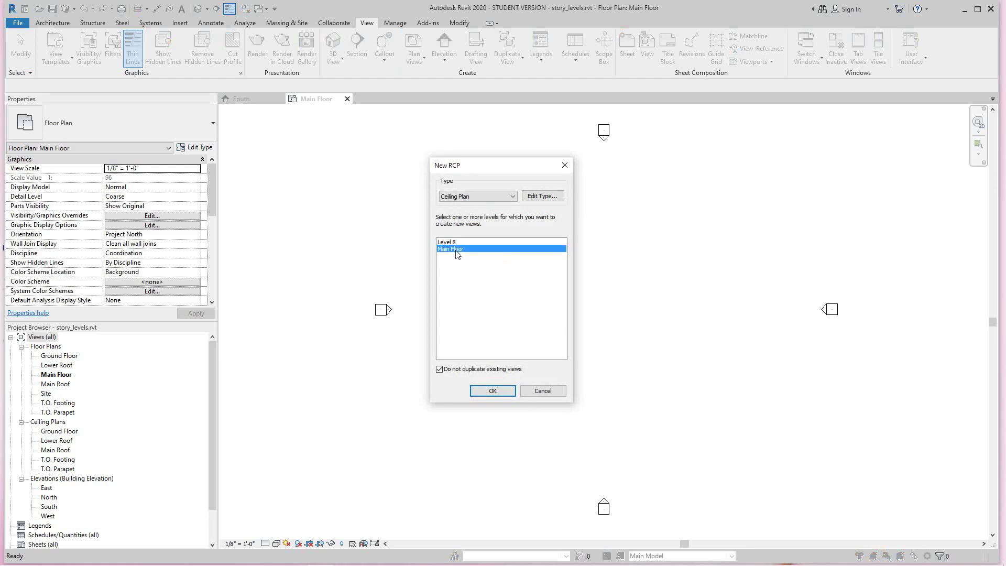
pyautogui.click(493, 391)
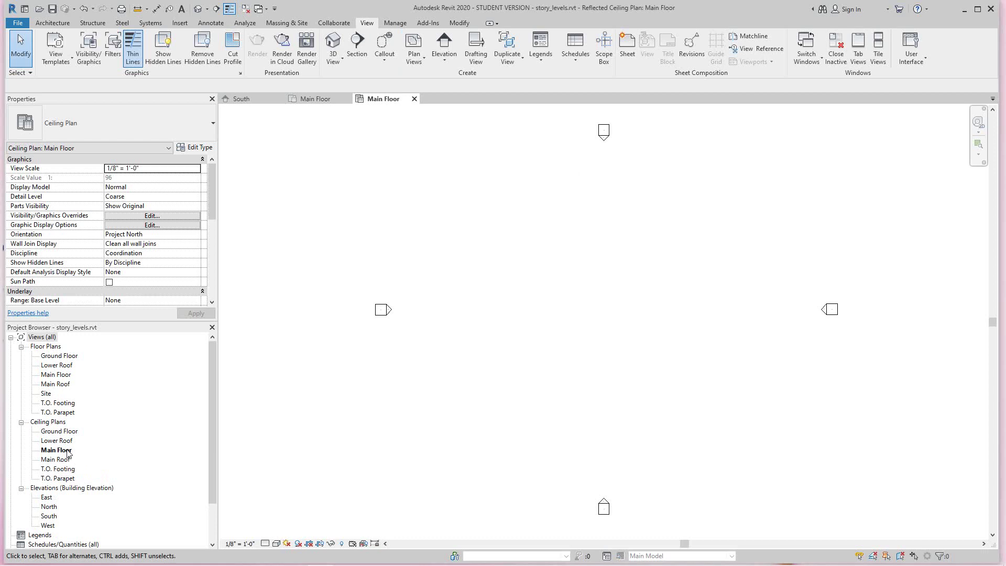
pyautogui.scroll(-1, 83, 437)
pyautogui.scroll(-1, 70, 456)
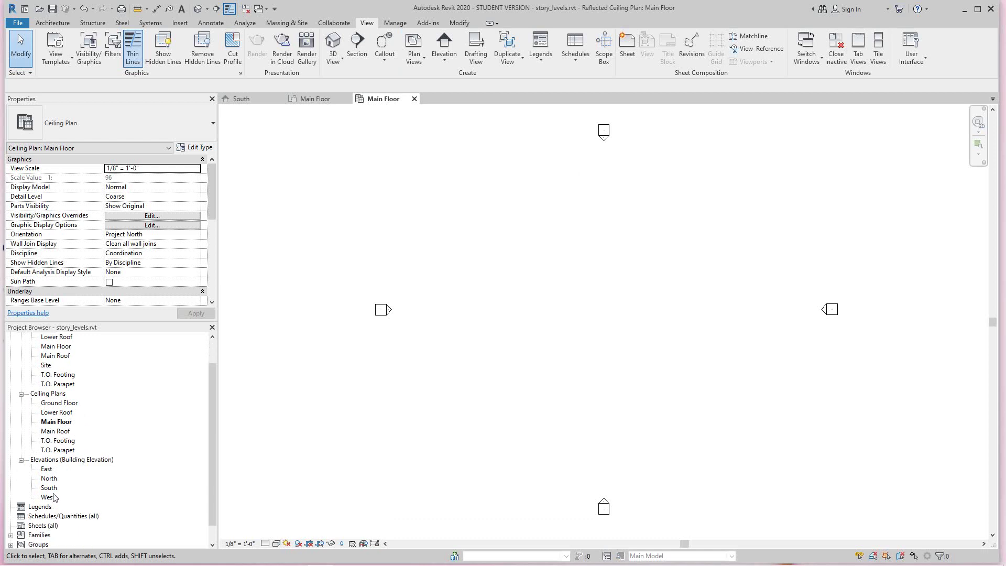
# Reopen the South elevation and pan so all seven level heads are visible
pyautogui.doubleClick(48, 488)
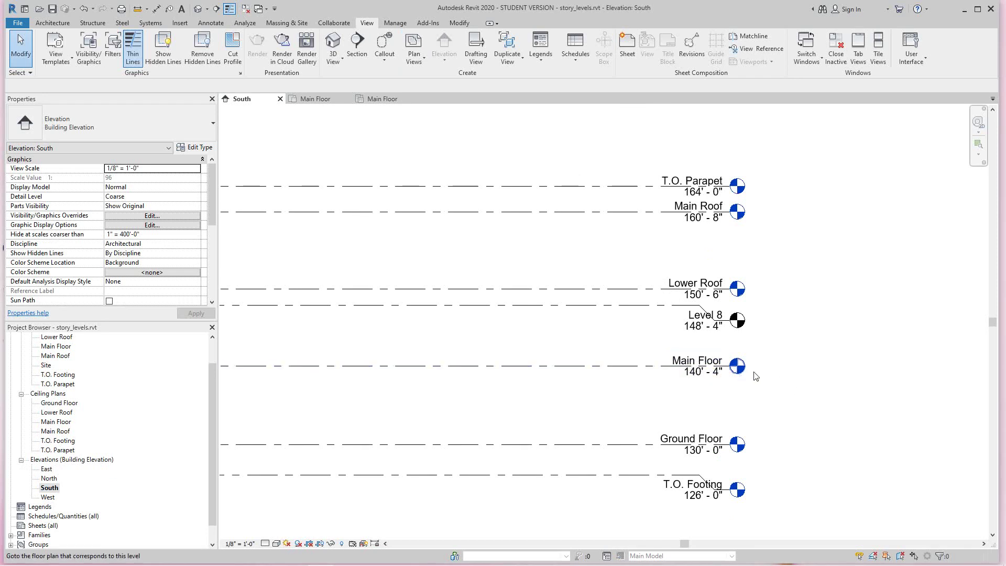
pyautogui.scroll(1, 749, 377)
pyautogui.scroll(2, 749, 377)
pyautogui.scroll(1, 786, 393)
pyautogui.scroll(2, 833, 393)
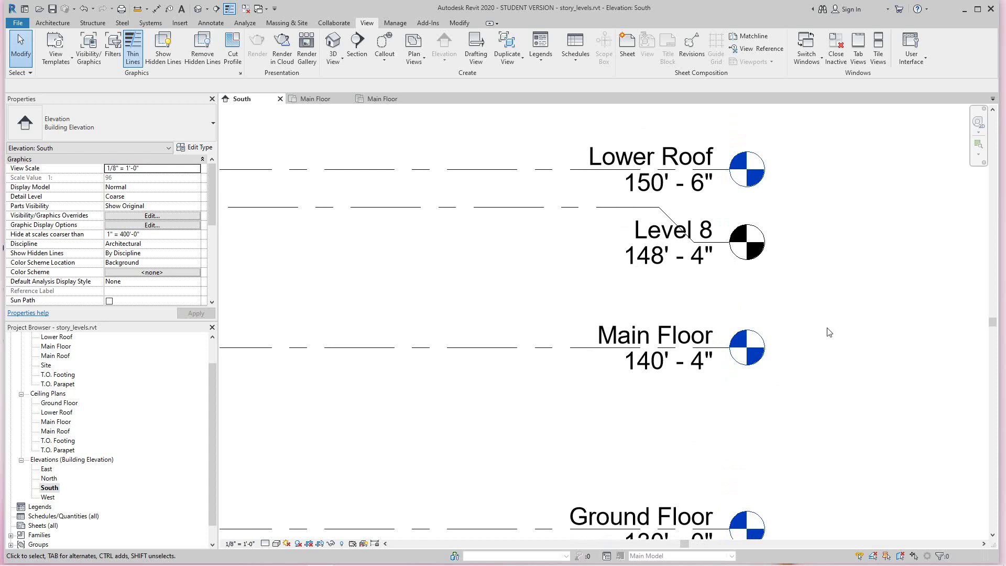
pyautogui.scroll(-2, 832, 326)
pyautogui.scroll(-2, 831, 327)
pyautogui.scroll(-1, 842, 327)
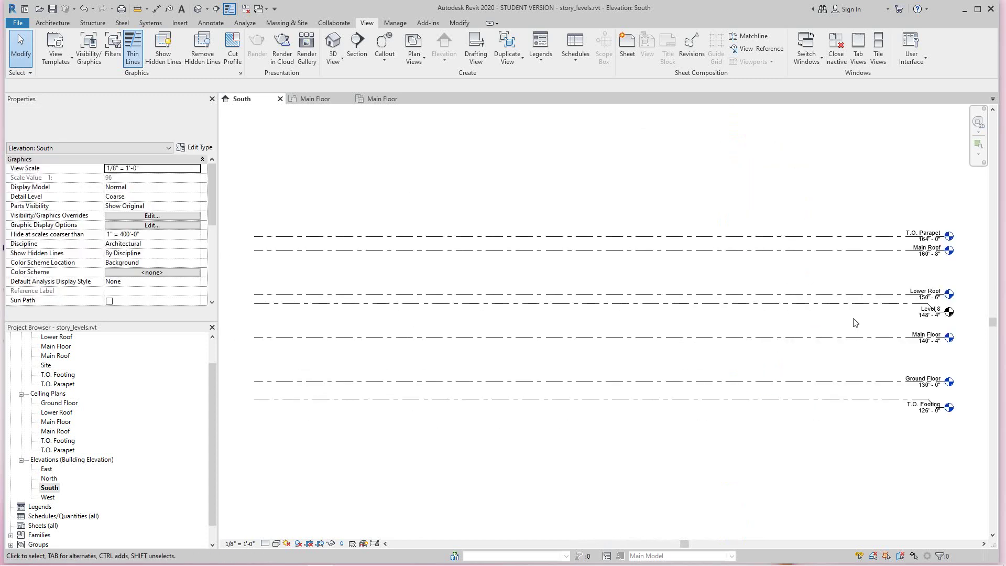
pyautogui.scroll(3, 849, 327)
pyautogui.moveTo(846, 324); pyautogui.dragTo(668, 358, button='middle')
pyautogui.scroll(2, 774, 343)
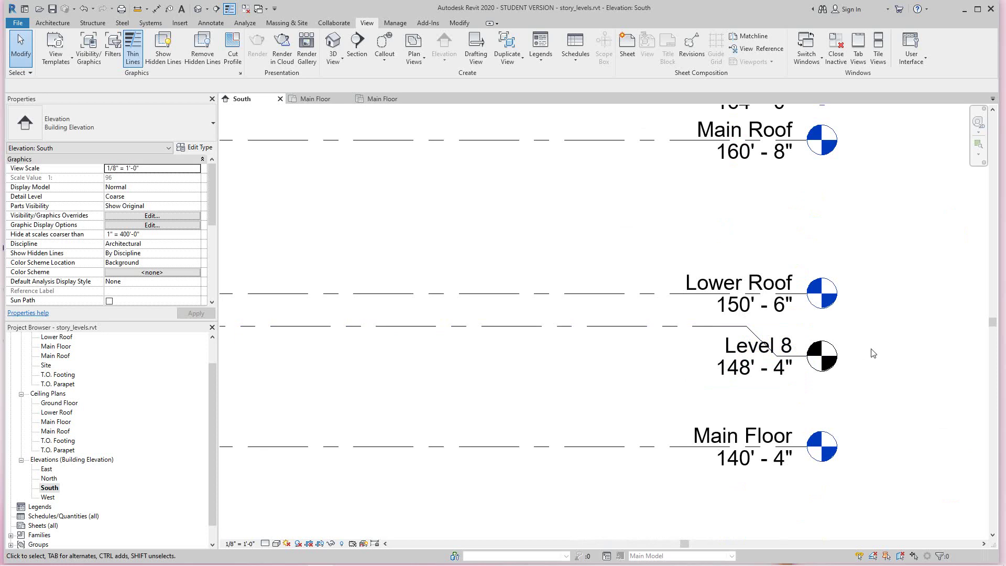
pyautogui.scroll(-1, 873, 358)
pyautogui.scroll(-2, 872, 353)
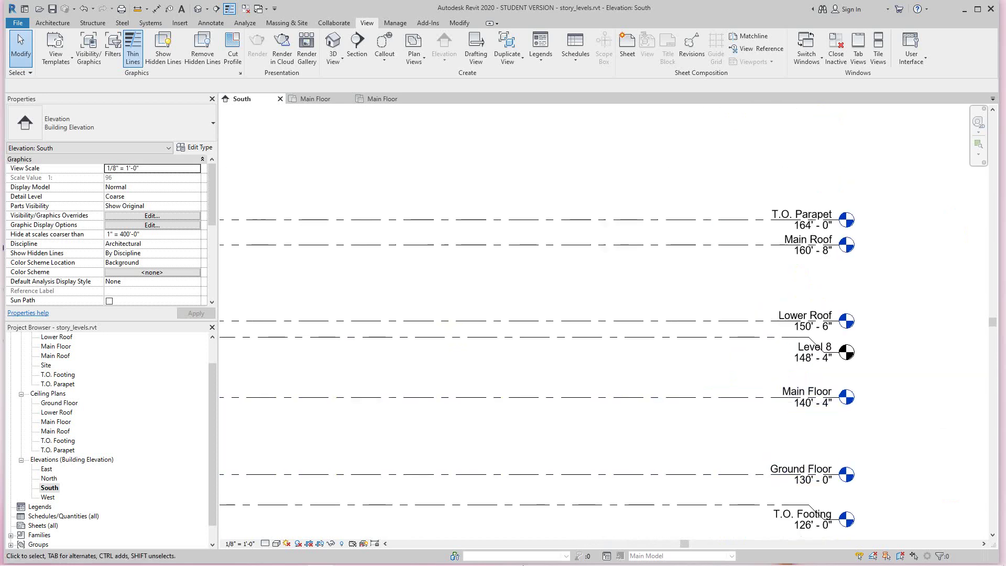